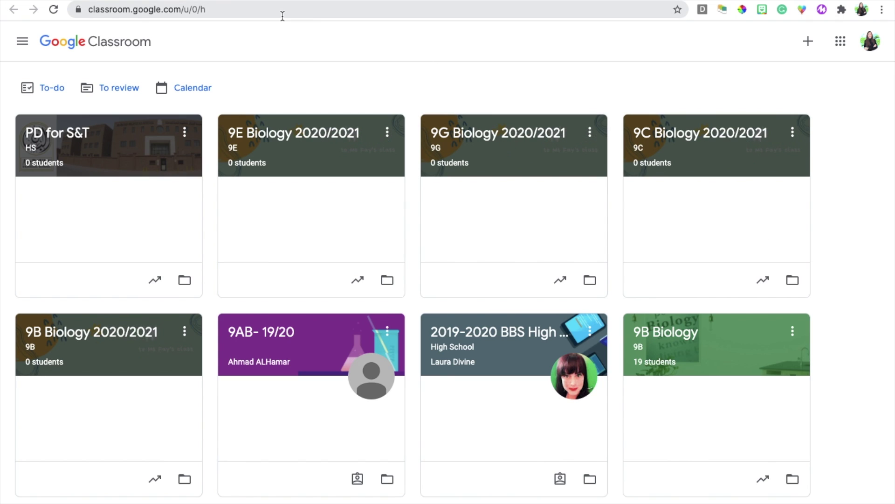
# Step: Choose Join class from the + menu and place the cursor in the Class code field
pyautogui.click(808, 42)
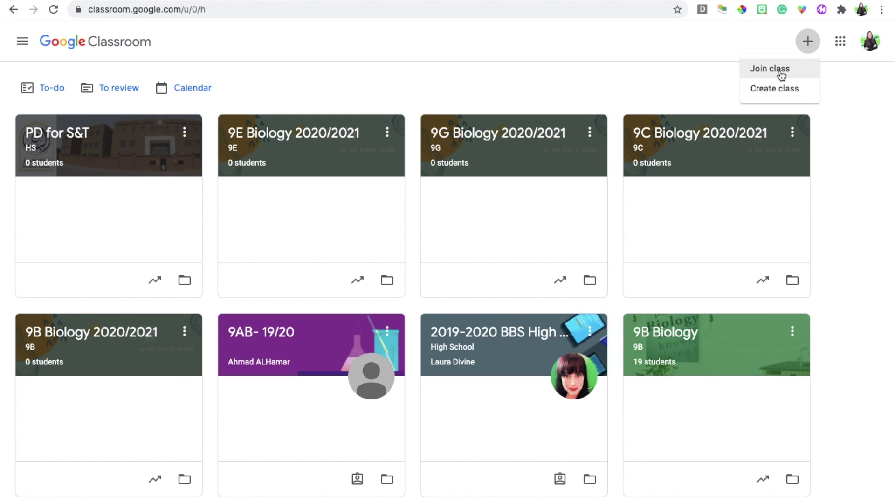
pyautogui.click(782, 74)
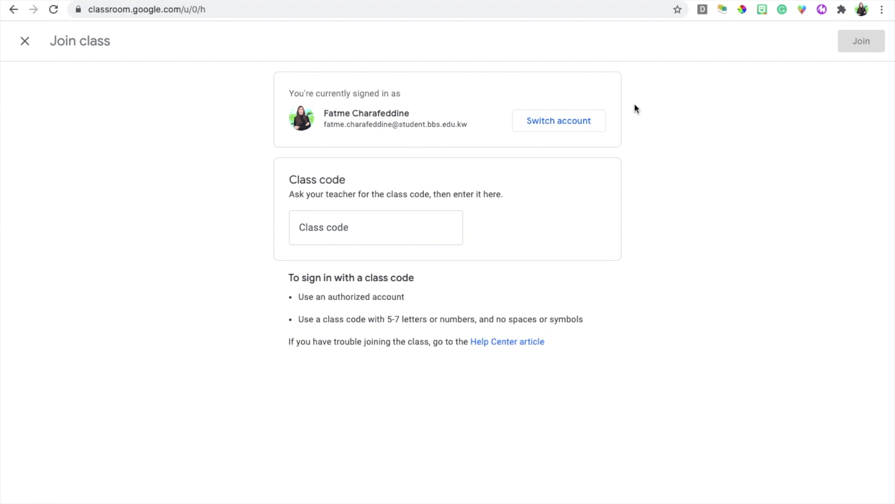
pyautogui.click(389, 213)
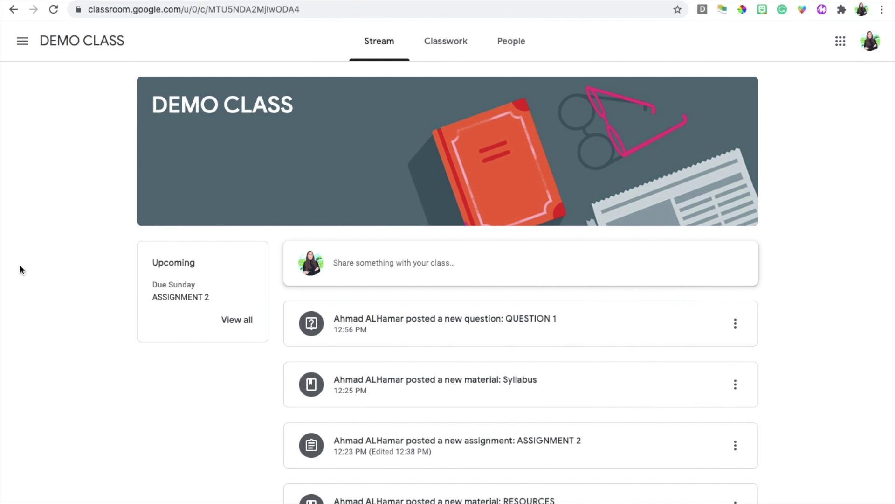
# Step: Review notification settings from the main menu, then view all DEMO CLASS work from Upcoming
pyautogui.scroll(-2, 21, 196)
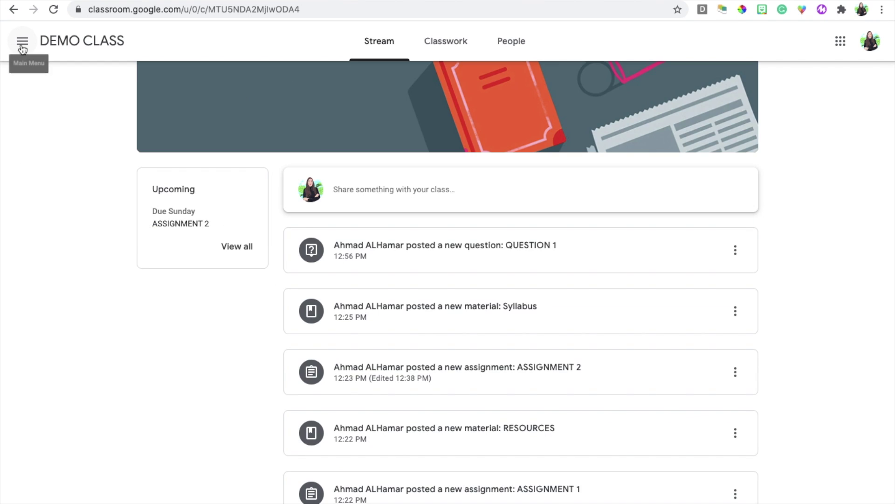
pyautogui.click(22, 42)
pyautogui.scroll(-3, 56, 326)
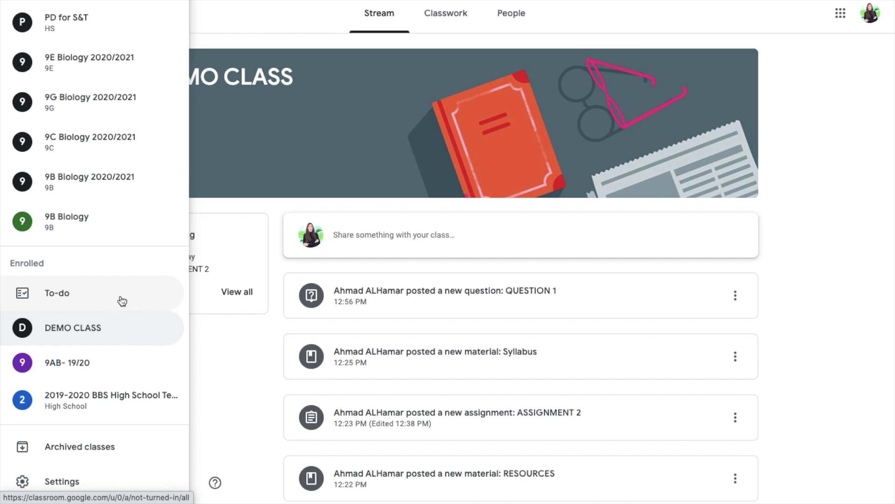
pyautogui.click(74, 481)
pyautogui.scroll(-3, 76, 469)
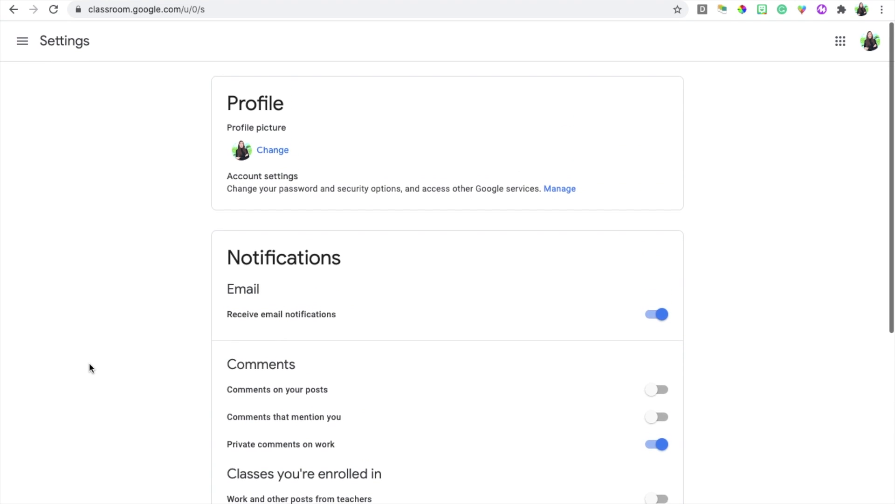
pyautogui.scroll(-5, 90, 339)
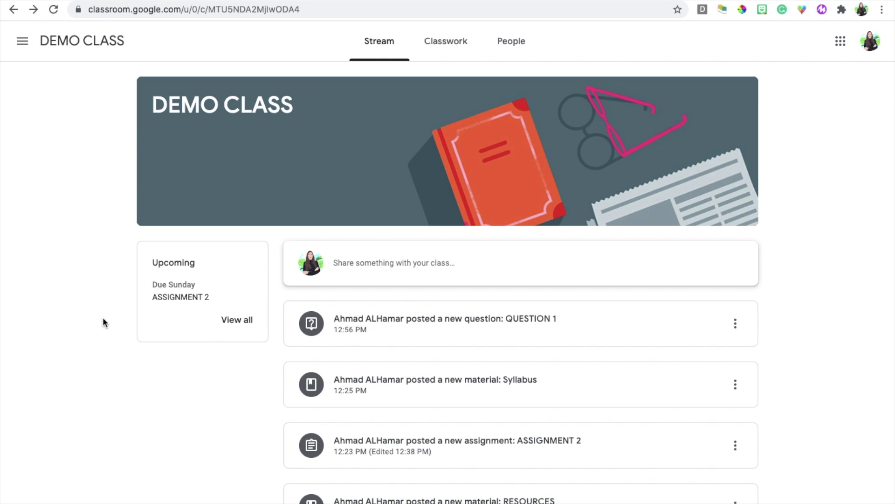
pyautogui.click(247, 320)
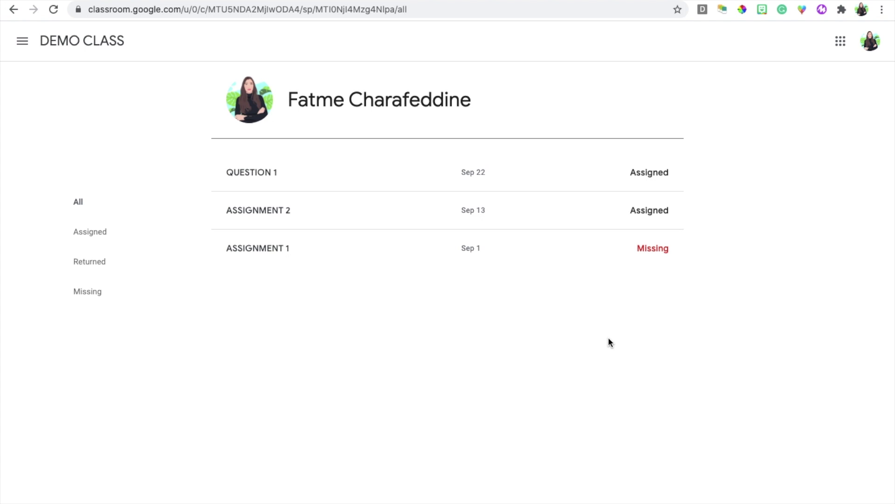
# Step: Return to the DEMO CLASS stream and open its People list showing the teacher
pyautogui.hotkey('alt', 'Left')
pyautogui.click(509, 44)
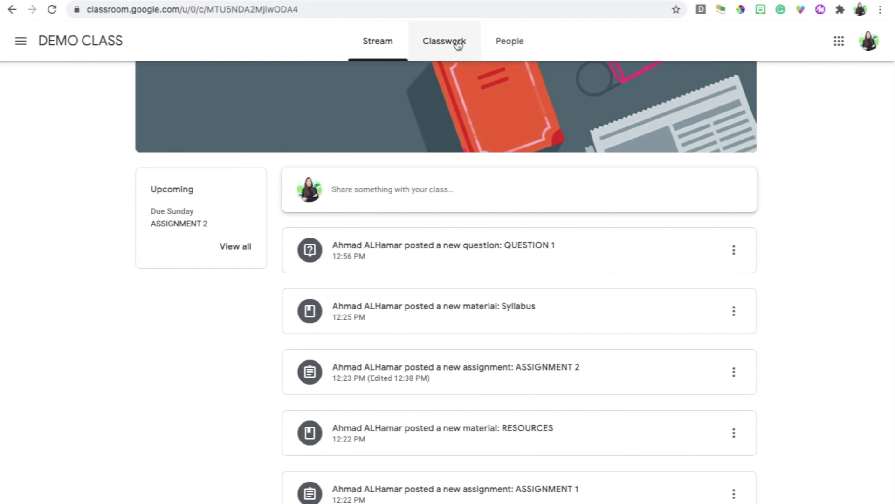
# Step: Show DEMO CLASS's Classwork grouped under CLASSROOM MATERIALS, TOPIC 2 and TOPIC 1
pyautogui.click(457, 42)
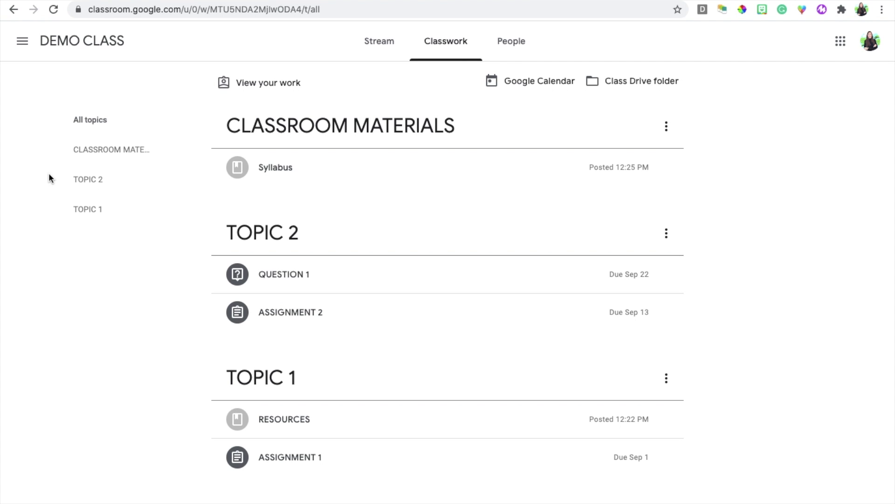
# Step: Filter Classwork by each topic and look at ASSIGNMENT 1's details under TOPIC 1
pyautogui.click(122, 161)
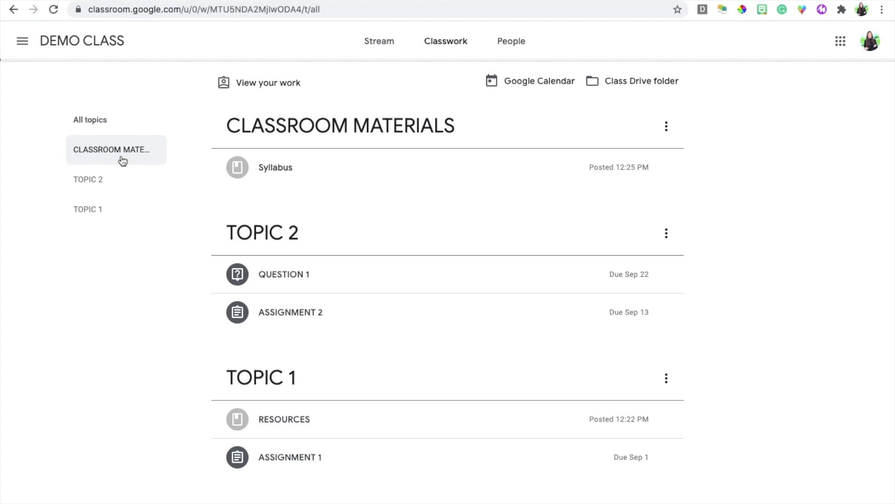
pyautogui.click(97, 194)
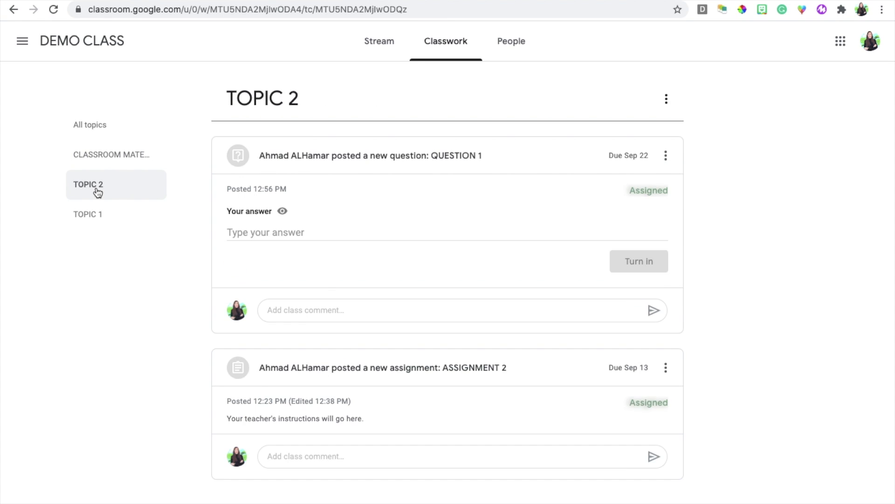
pyautogui.click(109, 220)
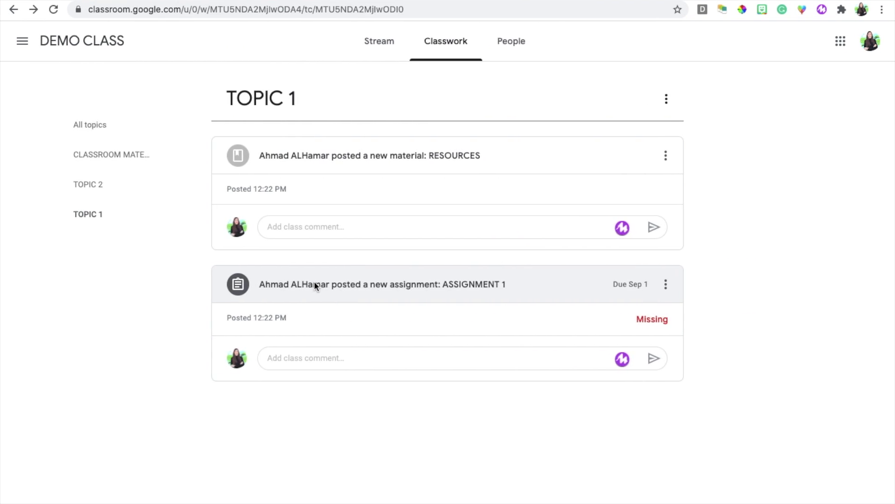
pyautogui.click(315, 285)
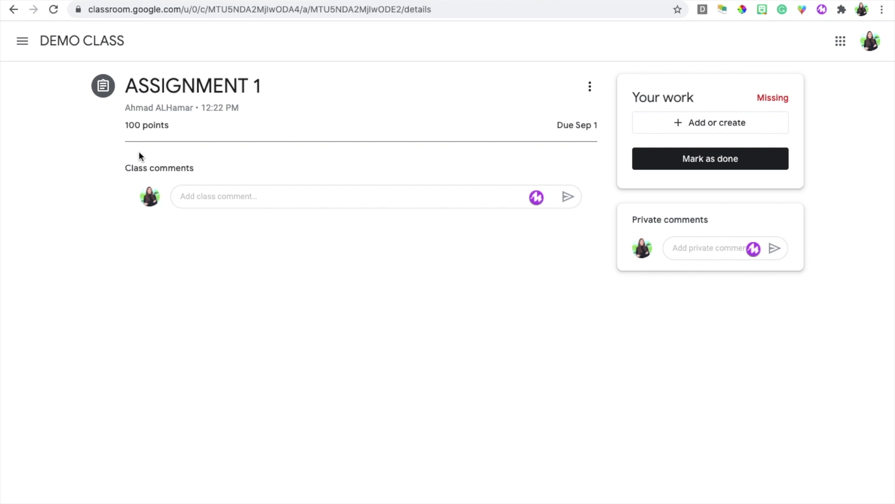
pyautogui.click(14, 9)
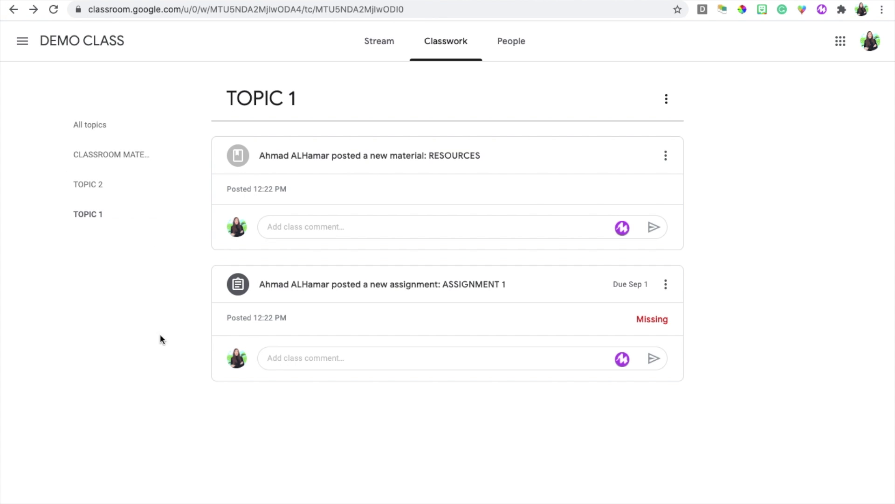
# Step: Open ASSIGNMENT 2 under TOPIC 2 and view its attached linear function document
pyautogui.click(116, 193)
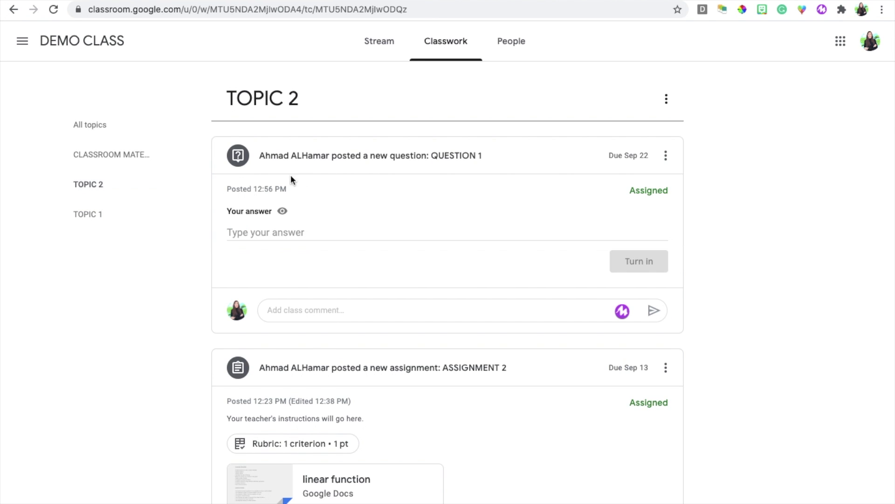
pyautogui.click(373, 368)
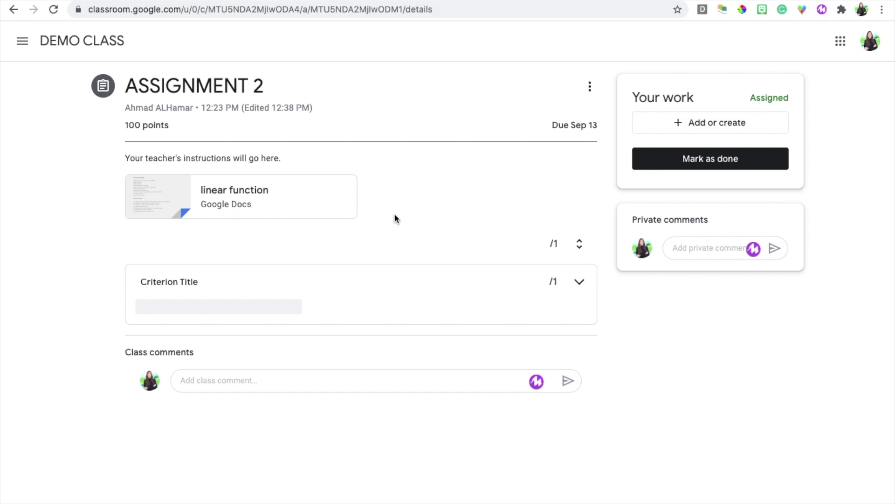
pyautogui.click(148, 200)
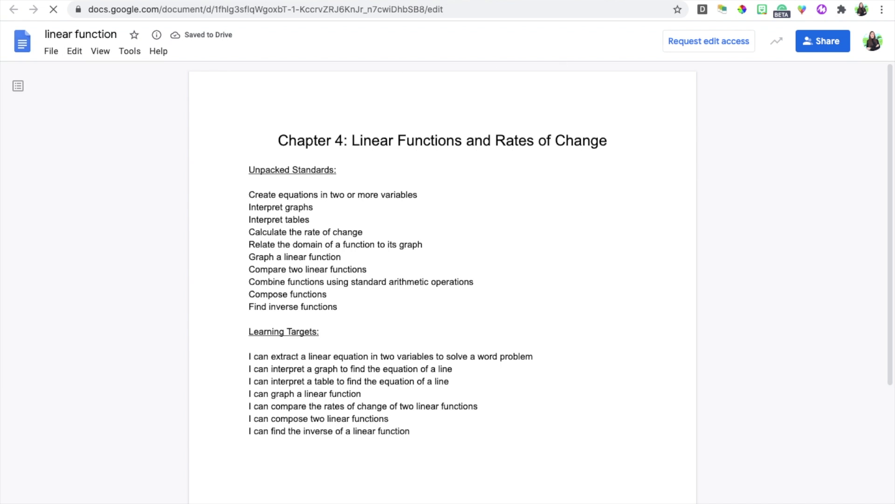
pyautogui.click(95, 18)
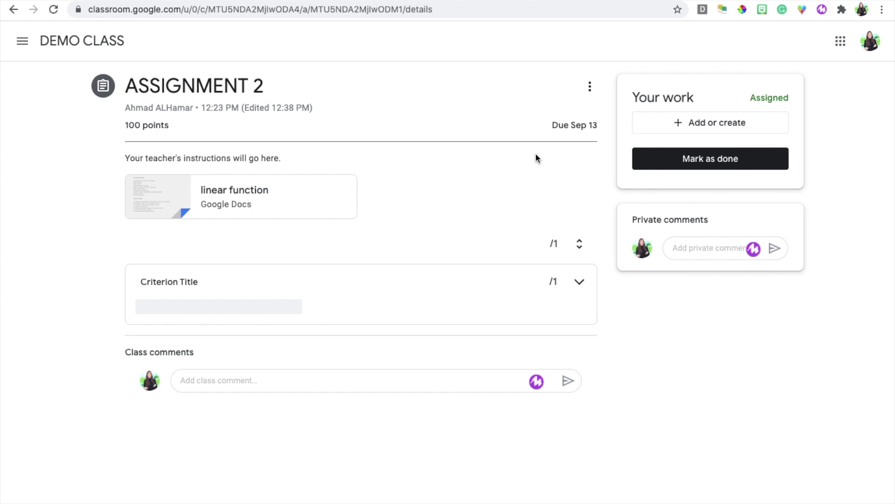
# Step: Create a new Google Docs file as ASSIGNMENT 2's work and bring up the Google Drive picker
pyautogui.click(683, 128)
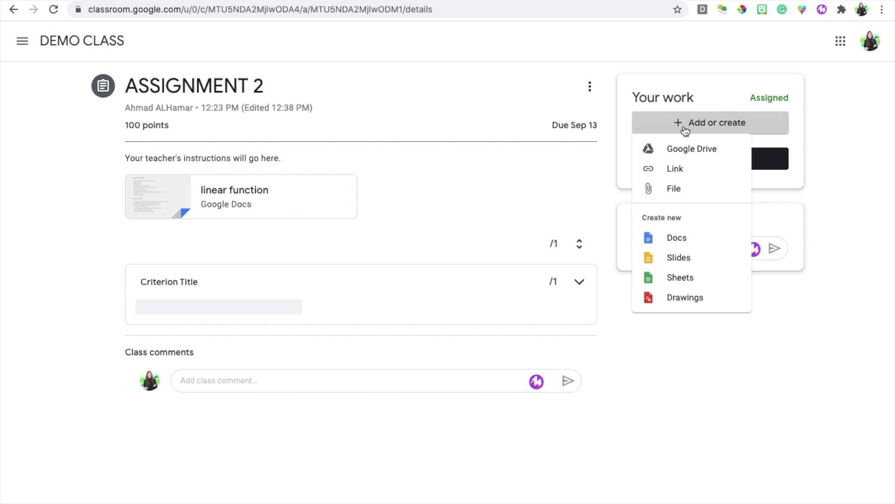
pyautogui.click(710, 302)
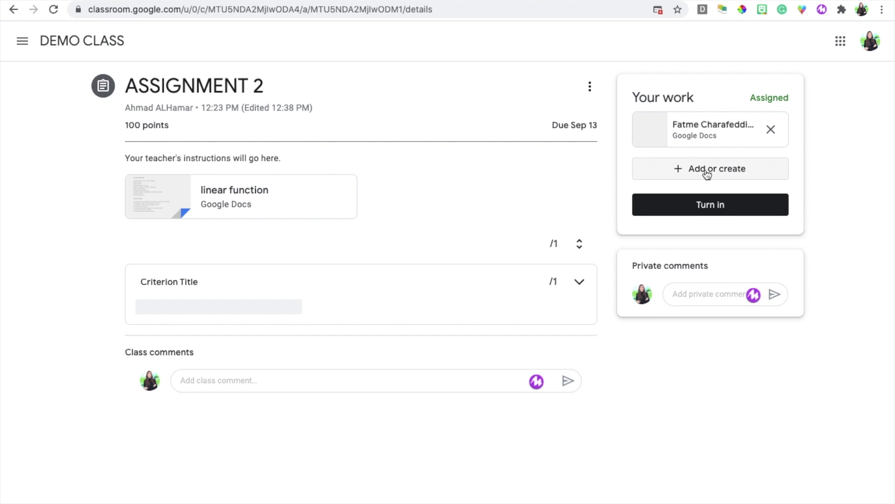
pyautogui.click(707, 172)
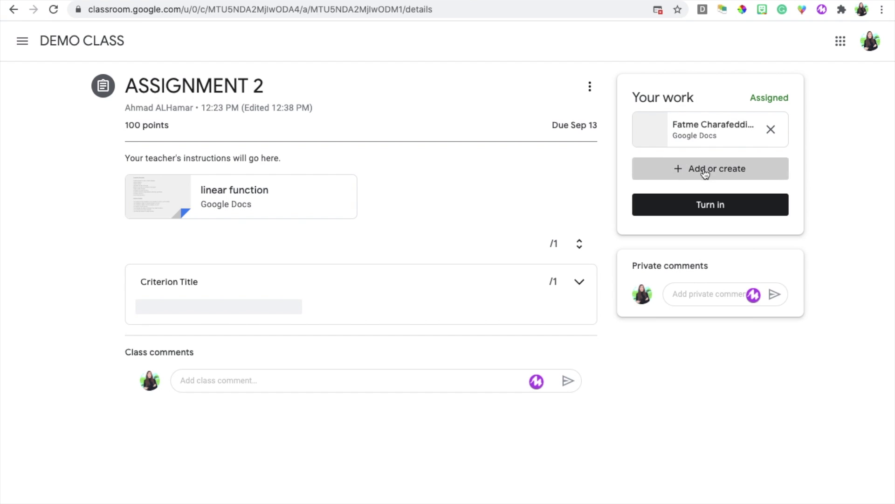
pyautogui.click(692, 196)
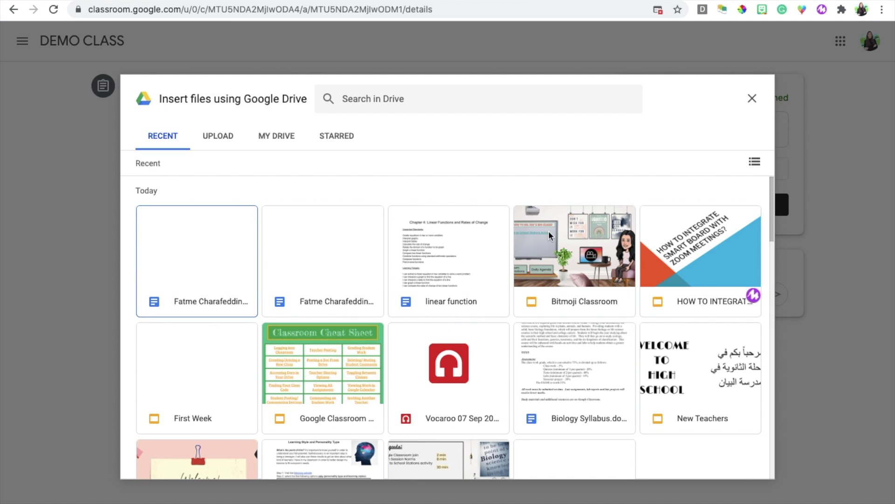
# Step: Insert the Bitmoji Classroom slides from Google Drive into ASSIGNMENT 2's work
pyautogui.click(562, 255)
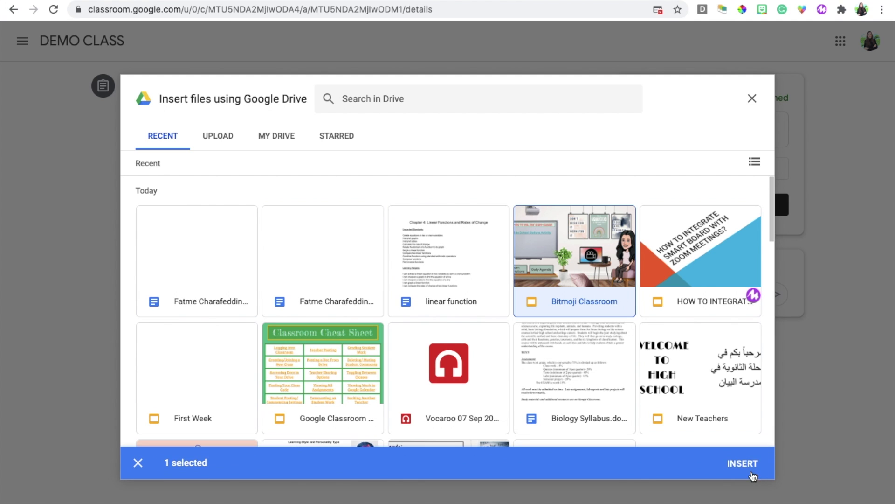
pyautogui.click(746, 463)
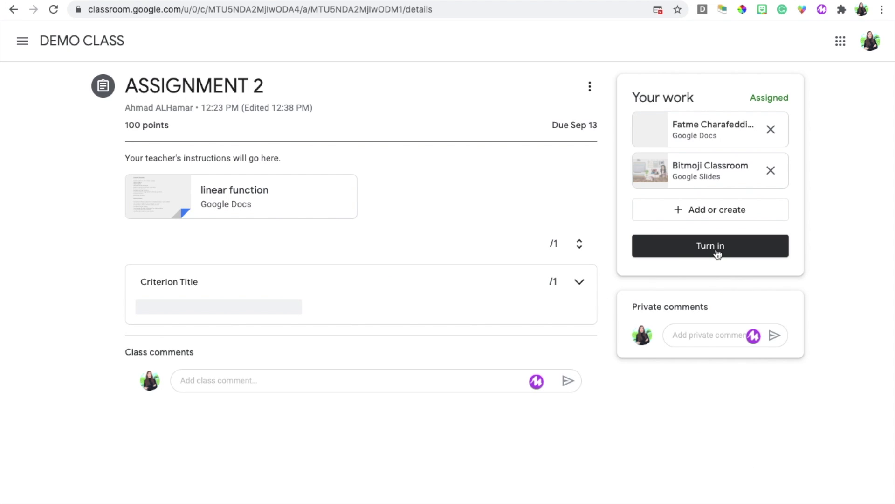
pyautogui.click(710, 123)
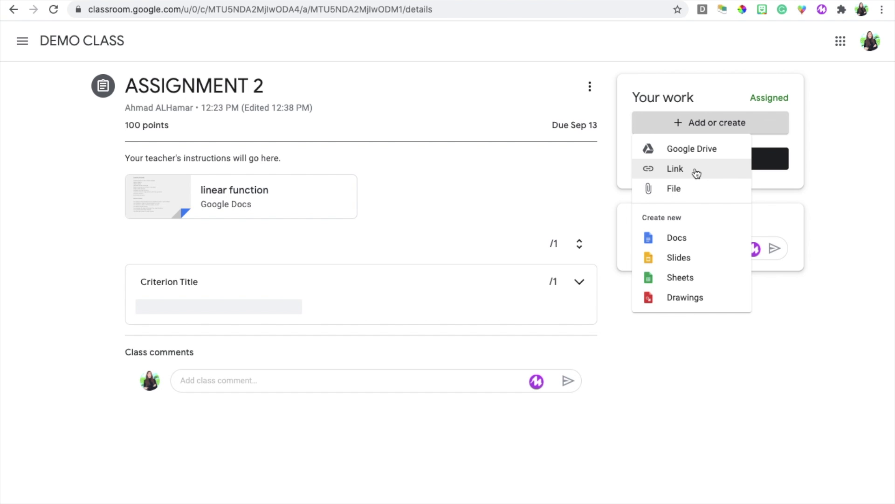
# Step: Create another new Google Docs file for ASSIGNMENT 2's work
pyautogui.click(671, 122)
pyautogui.click(669, 123)
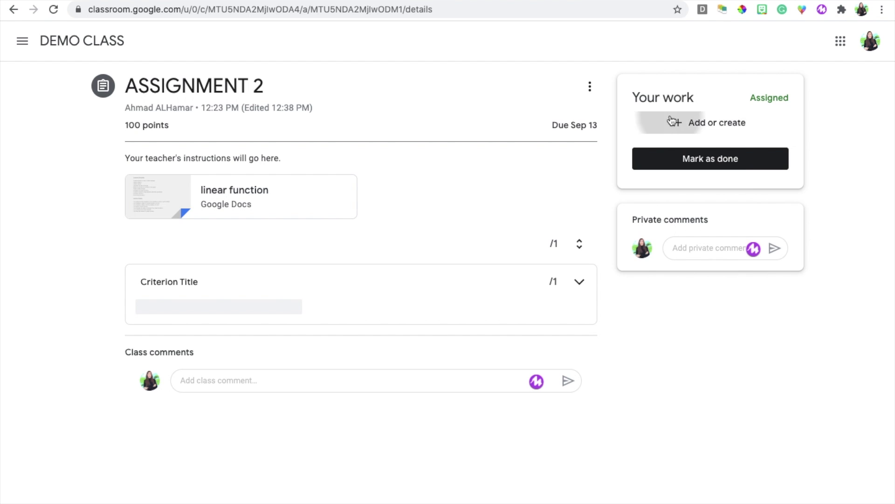
pyautogui.click(676, 240)
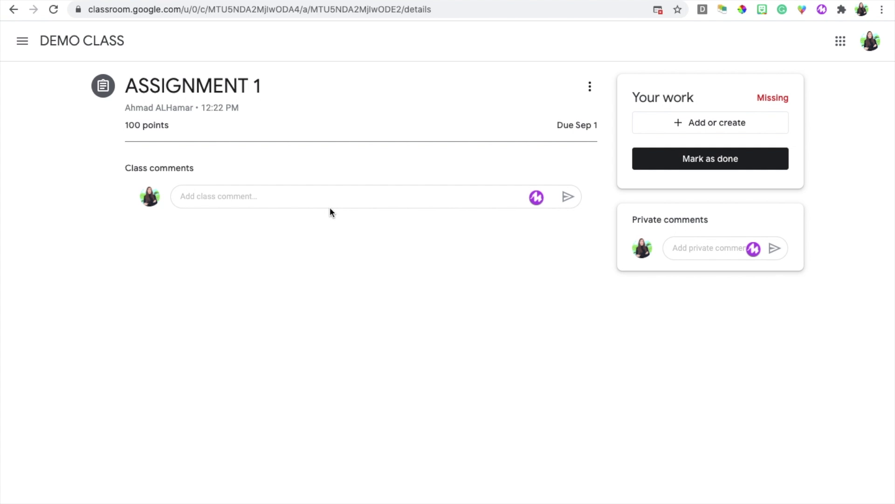
# Step: Mark ASSIGNMENT 1 as done with no attachments, confirming in the dialog
pyautogui.click(702, 173)
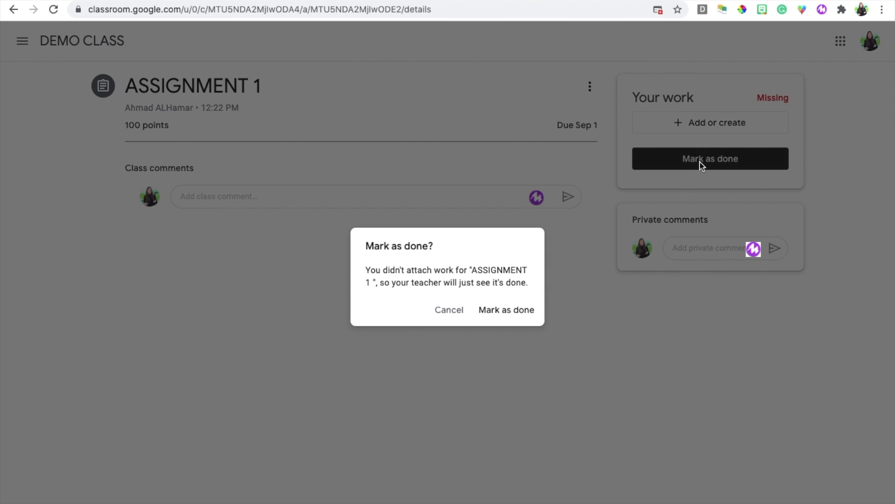
pyautogui.click(506, 311)
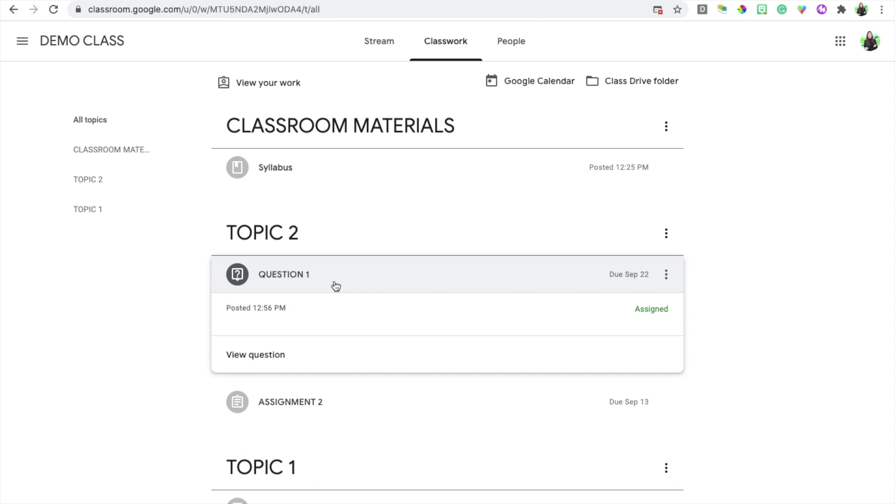
# Step: Open QUESTION 1 and paste 'THIS IS WHERE YOU WILL TYPE YOUR ANSWER' as the answer
pyautogui.click(257, 355)
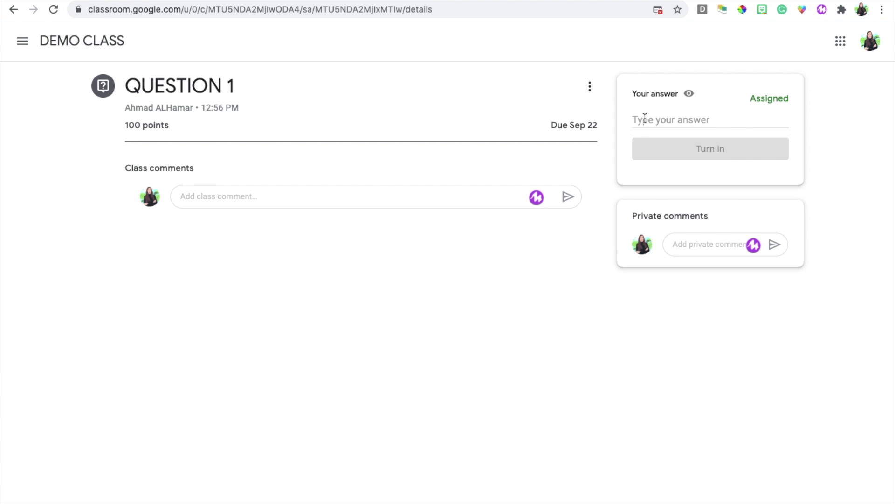
pyautogui.click(644, 118)
pyautogui.write('THIS IS WHERE YOU WILL TYPE YOUR ANSWER')
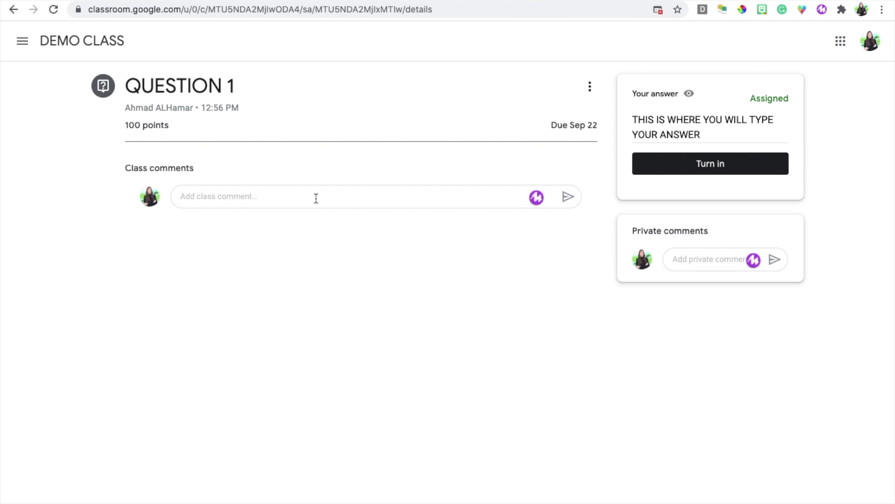
# Step: Post the class comment 'This comment can be seen by all students.' and turn in QUESTION 1
pyautogui.click(230, 197)
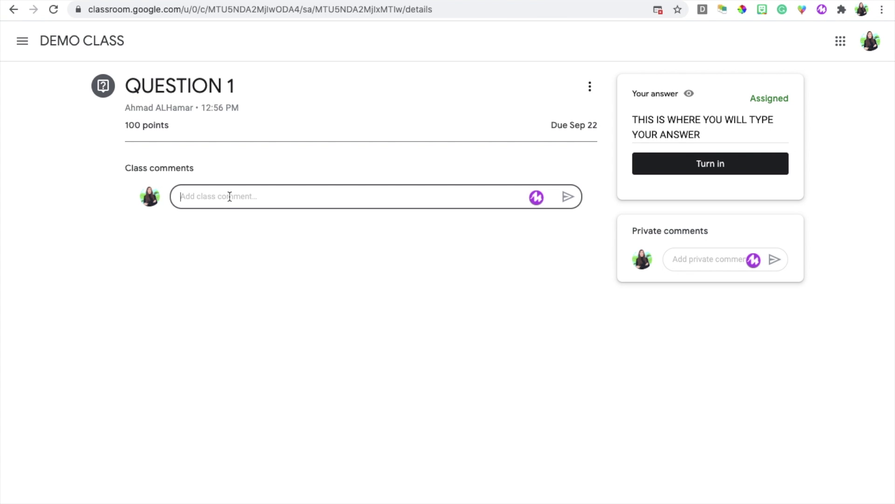
pyautogui.write('This comment can be seen by all students.')
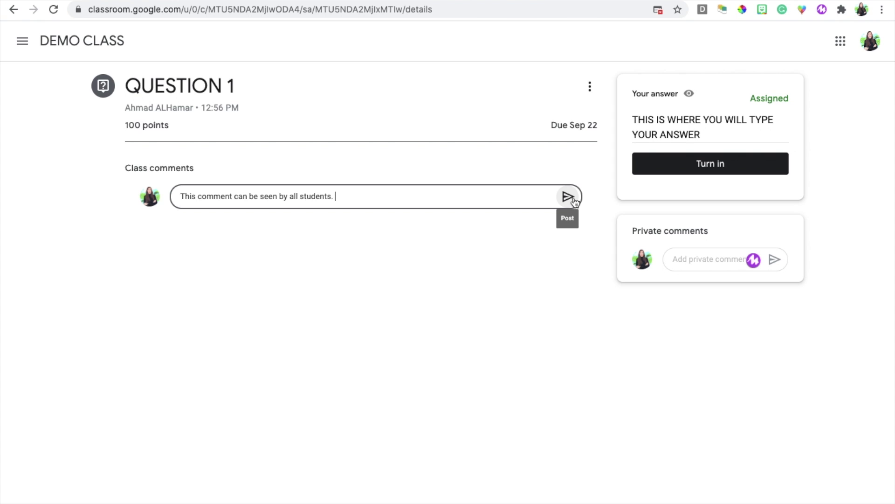
pyautogui.click(572, 197)
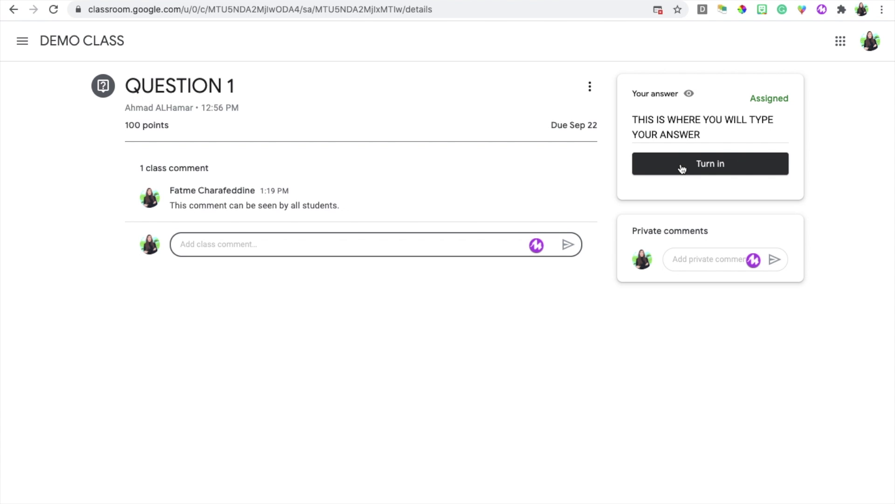
pyautogui.click(682, 168)
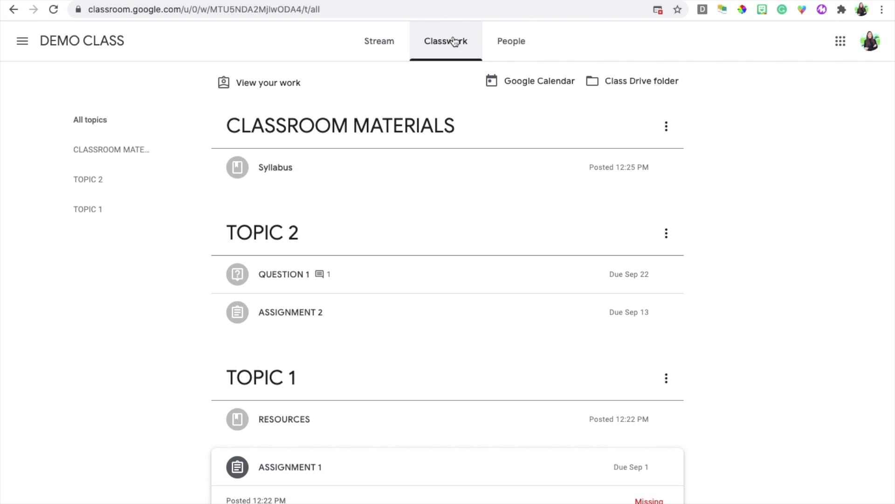
# Step: Review your work summary, expand the Missing ASSIGNMENT 1 and open its details
pyautogui.click(285, 93)
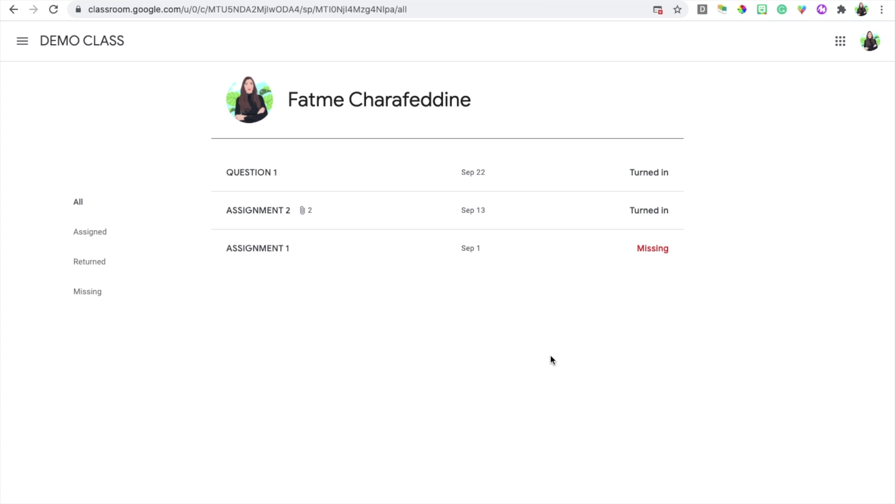
pyautogui.click(535, 262)
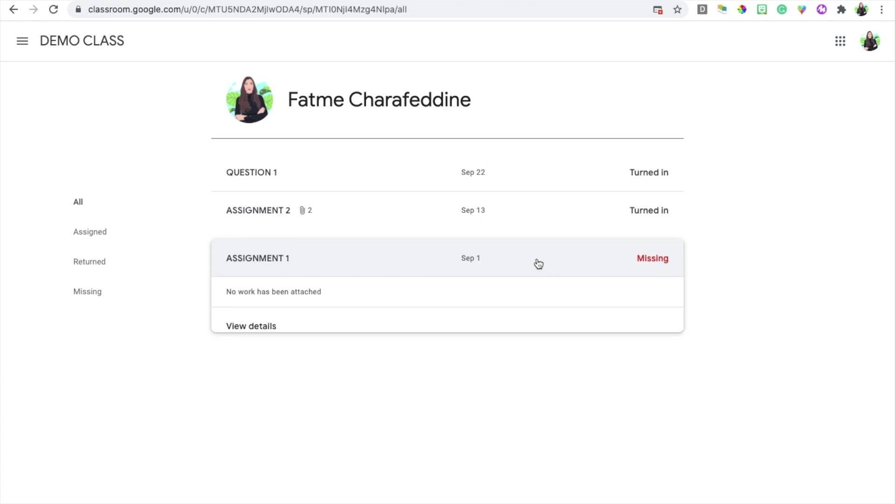
pyautogui.click(250, 326)
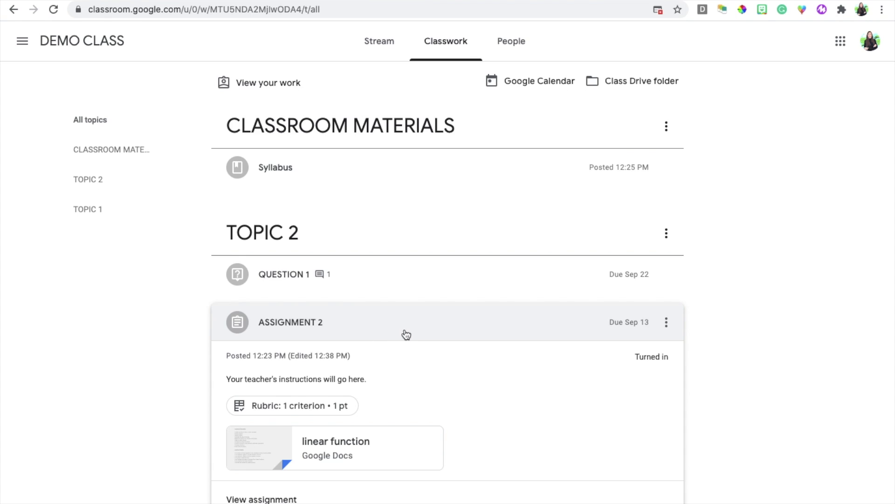
pyautogui.scroll(-1, 404, 334)
# Step: Open the full ASSIGNMENT 2 page and unsubmit it
pyautogui.click(252, 441)
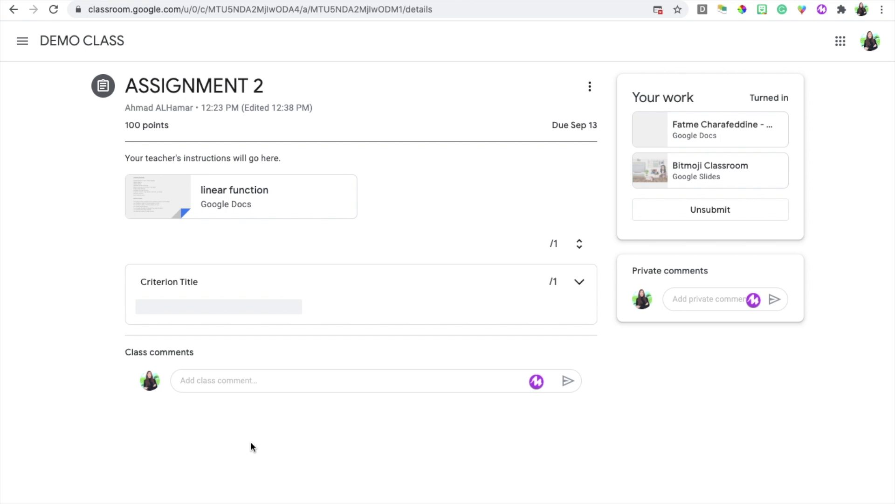
pyautogui.click(733, 214)
pyautogui.click(518, 314)
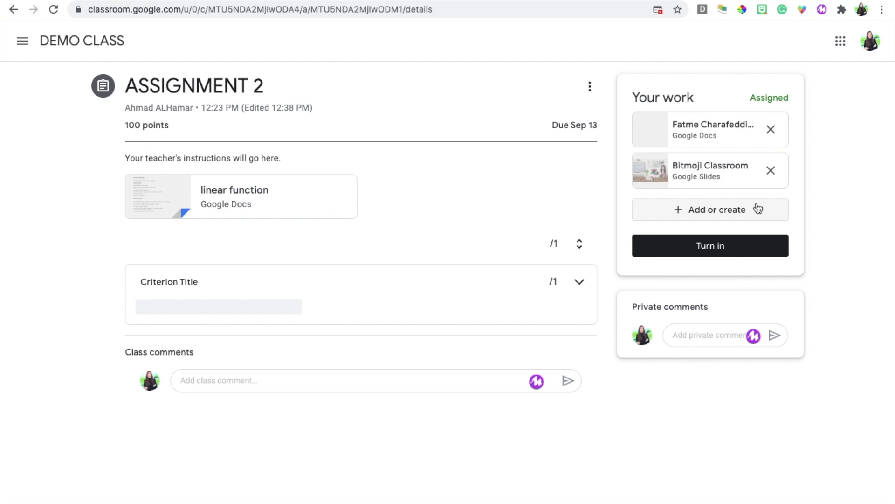
# Step: Check the attachment options without adding anything, turn ASSIGNMENT 2 in, then return to the class Stream
pyautogui.click(728, 220)
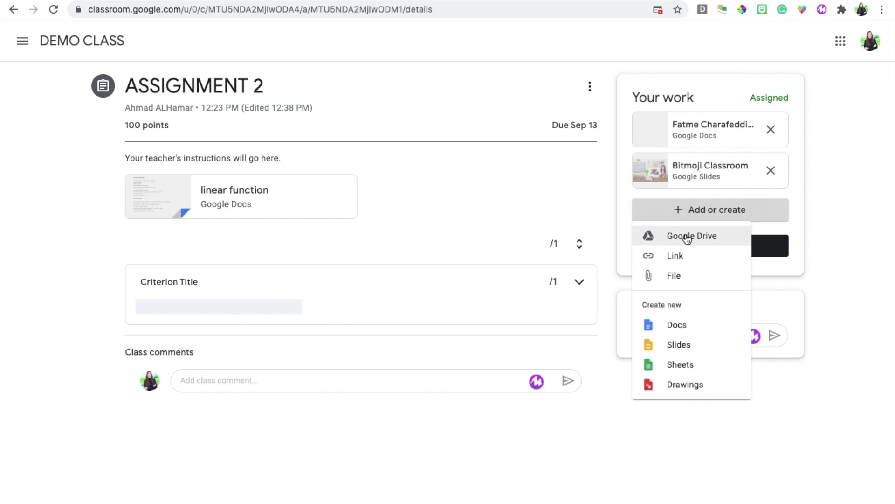
pyautogui.click(886, 256)
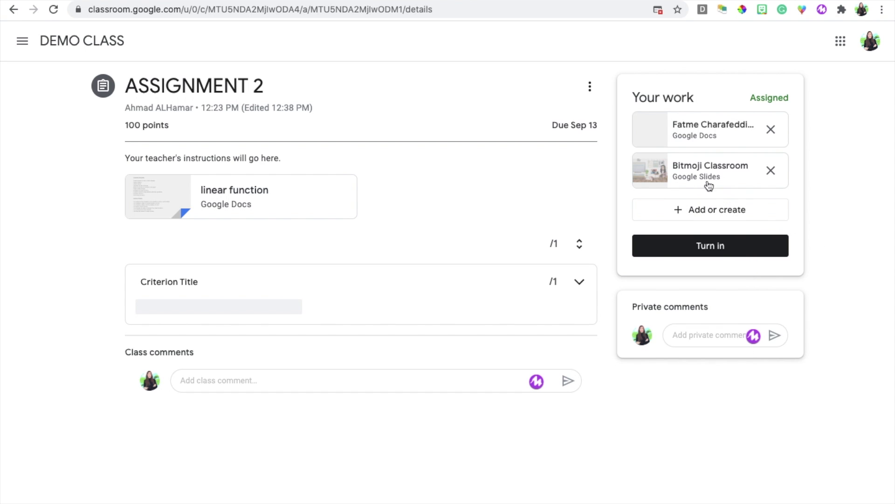
pyautogui.click(718, 254)
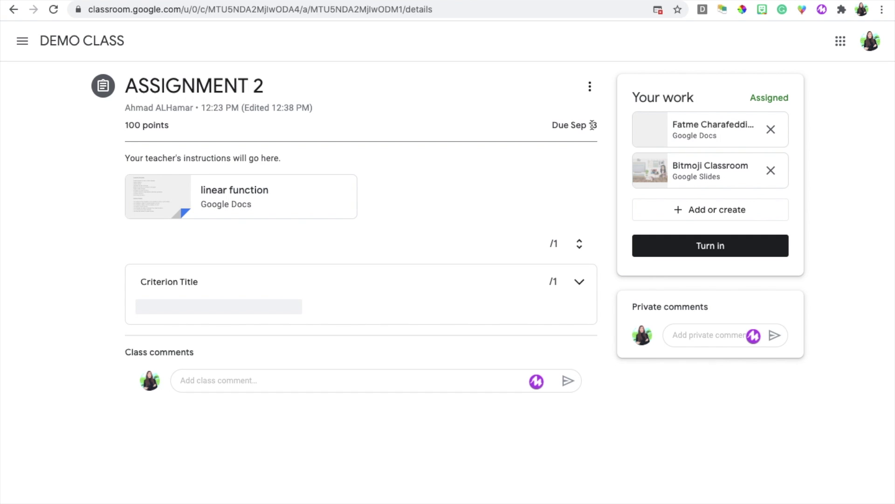
pyautogui.hotkey('alt', 'Left')
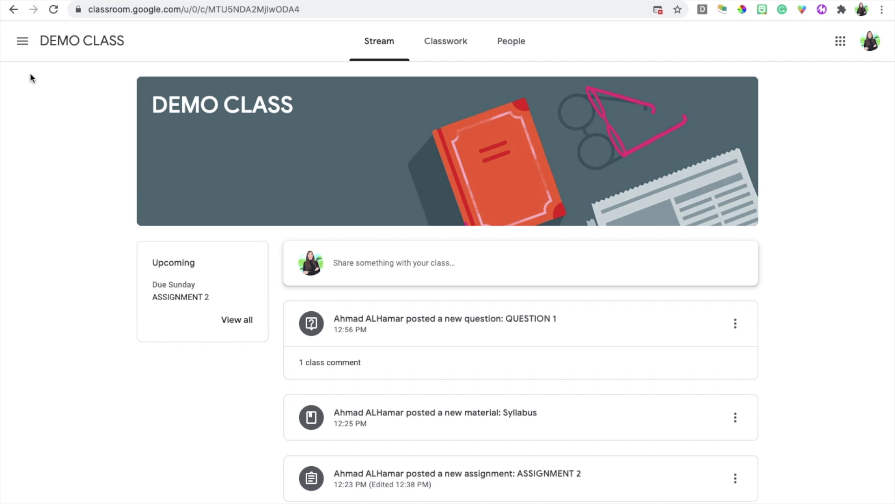
# Step: Visit the To-do list of pending work from the main menu
pyautogui.click(21, 47)
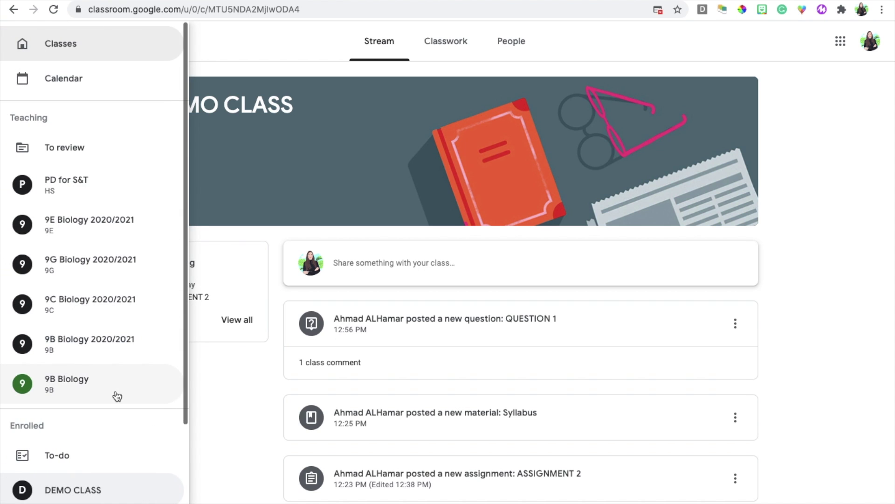
pyautogui.scroll(-2, 114, 411)
pyautogui.click(68, 364)
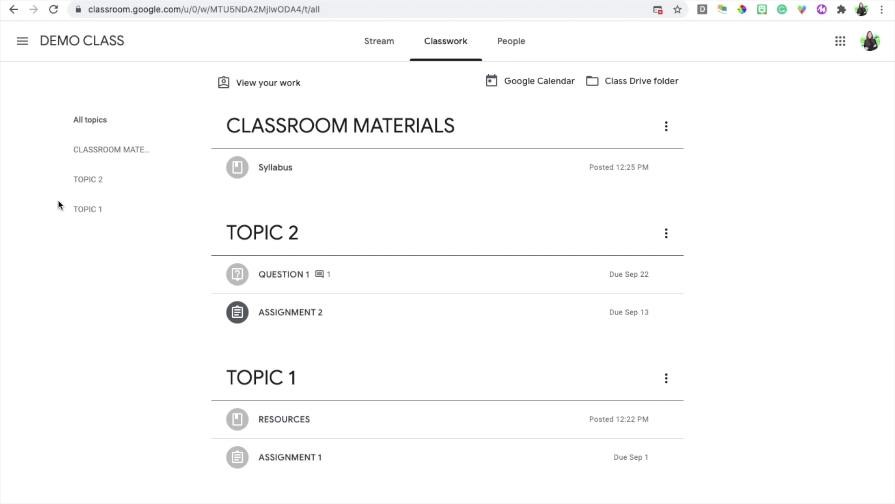
# Step: Filter Classwork to TOPIC 1, then TOPIC 2, then show all topics again
pyautogui.click(104, 214)
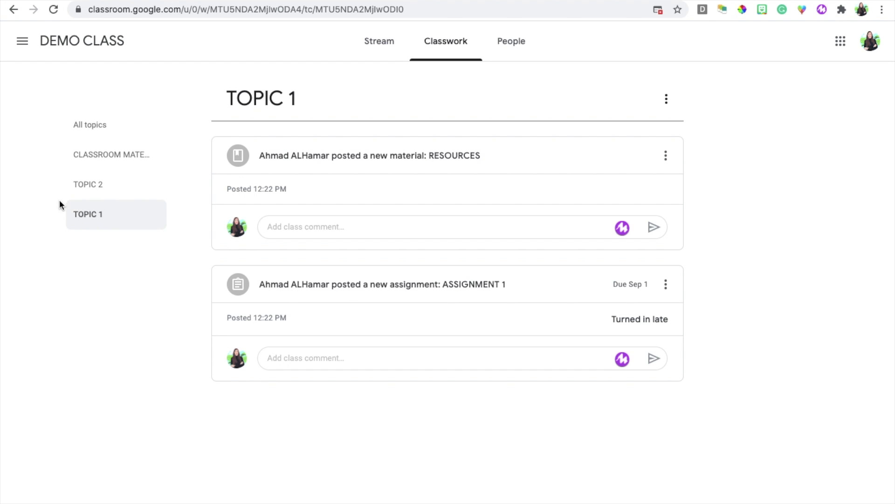
pyautogui.click(93, 193)
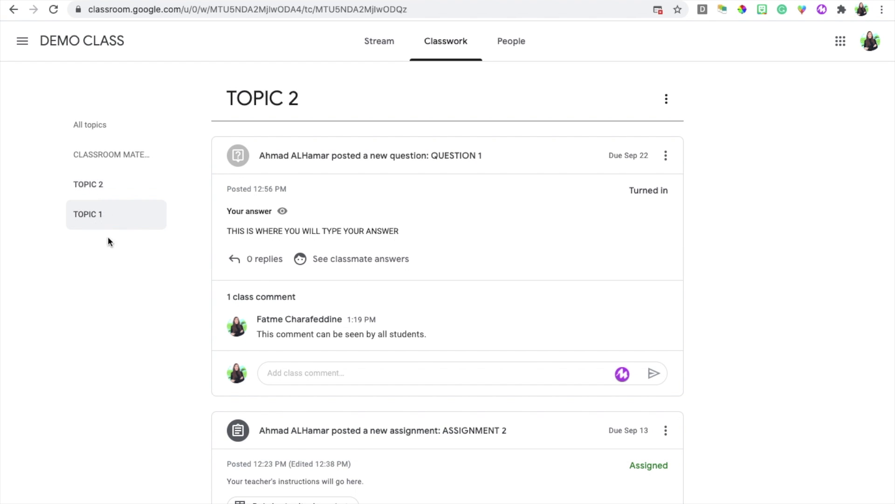
pyautogui.click(434, 52)
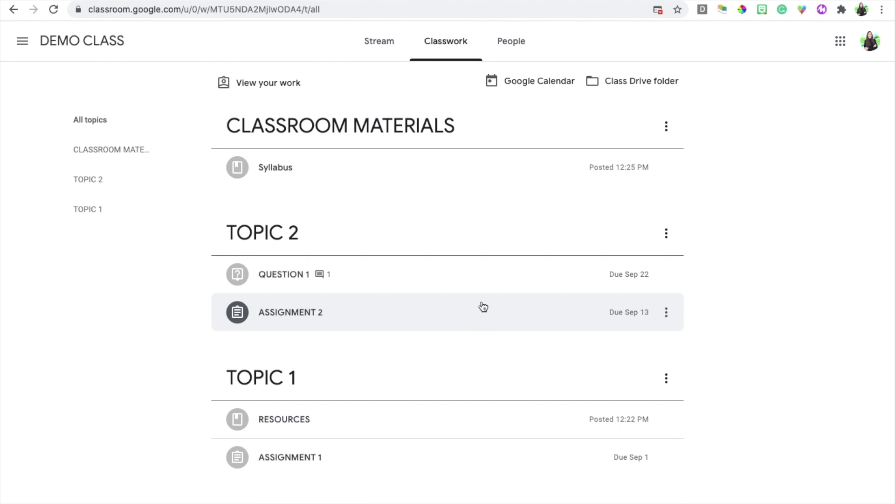
# Step: Switch to the class Stream and scroll through its posts
pyautogui.click(387, 40)
pyautogui.scroll(-3, 543, 326)
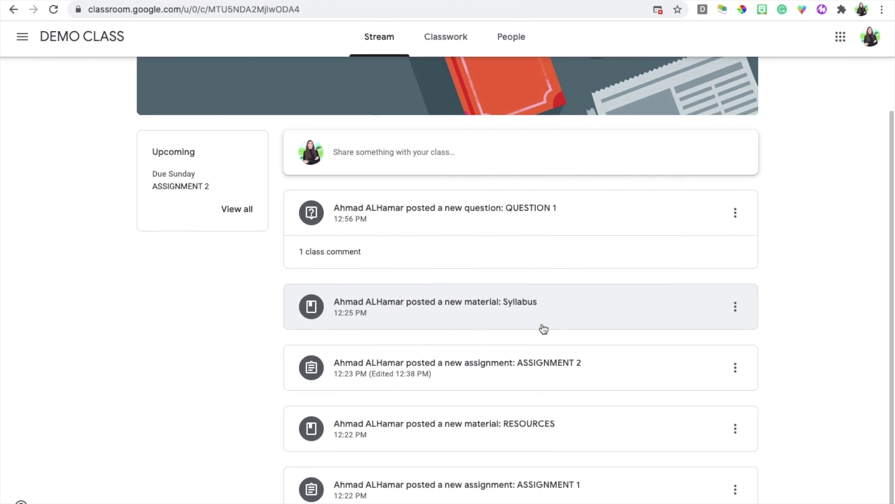
pyautogui.scroll(3, 544, 329)
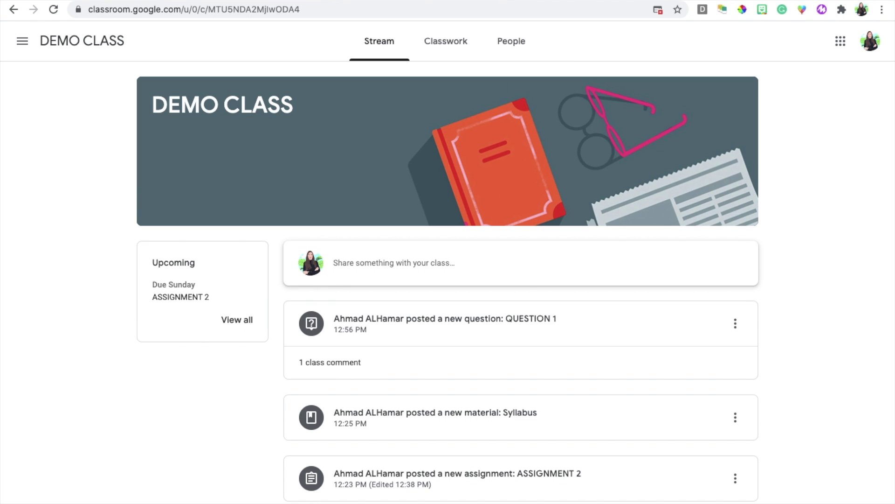
# Step: Back in Classwork, filter to TOPIC 1, then to CLASSROOM MATERIALS
pyautogui.click(460, 45)
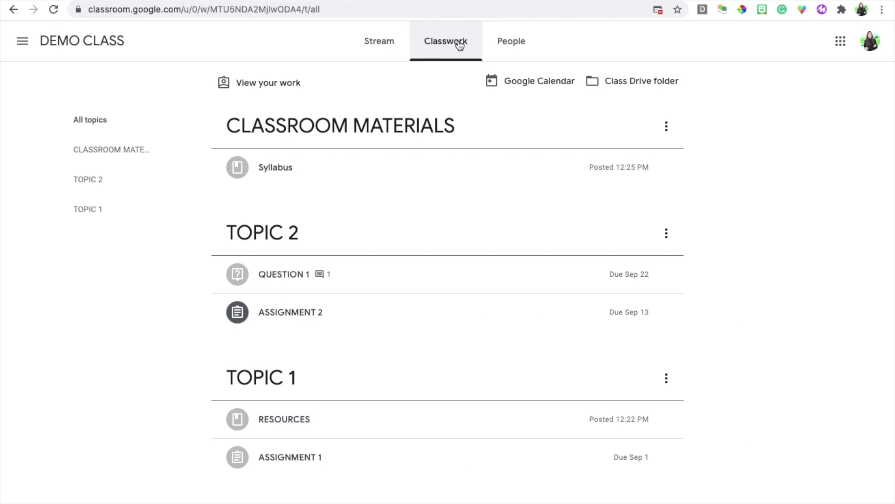
pyautogui.click(111, 218)
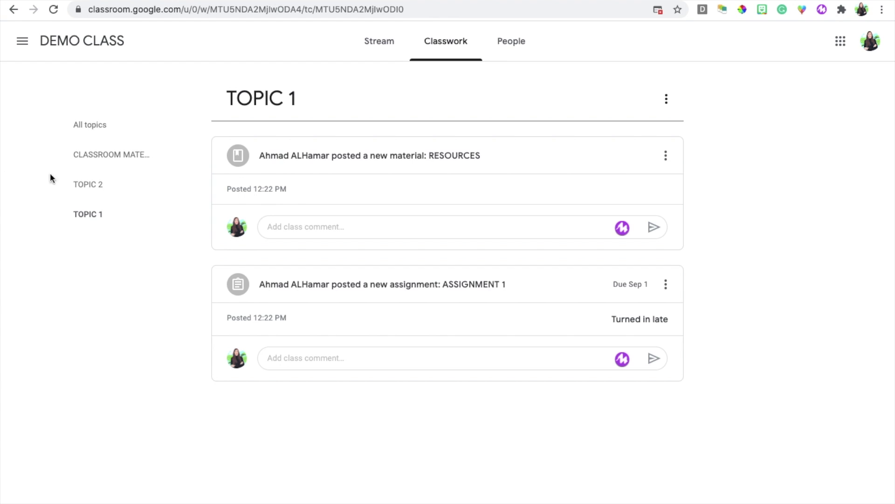
pyautogui.click(104, 164)
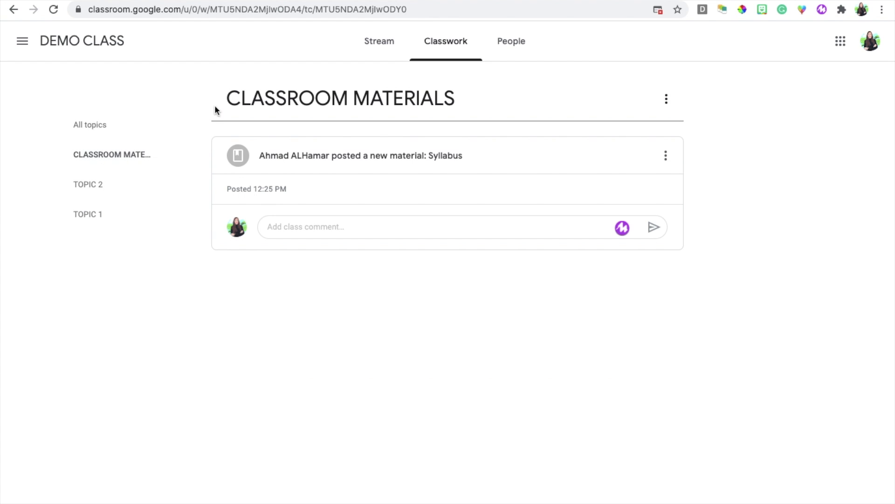